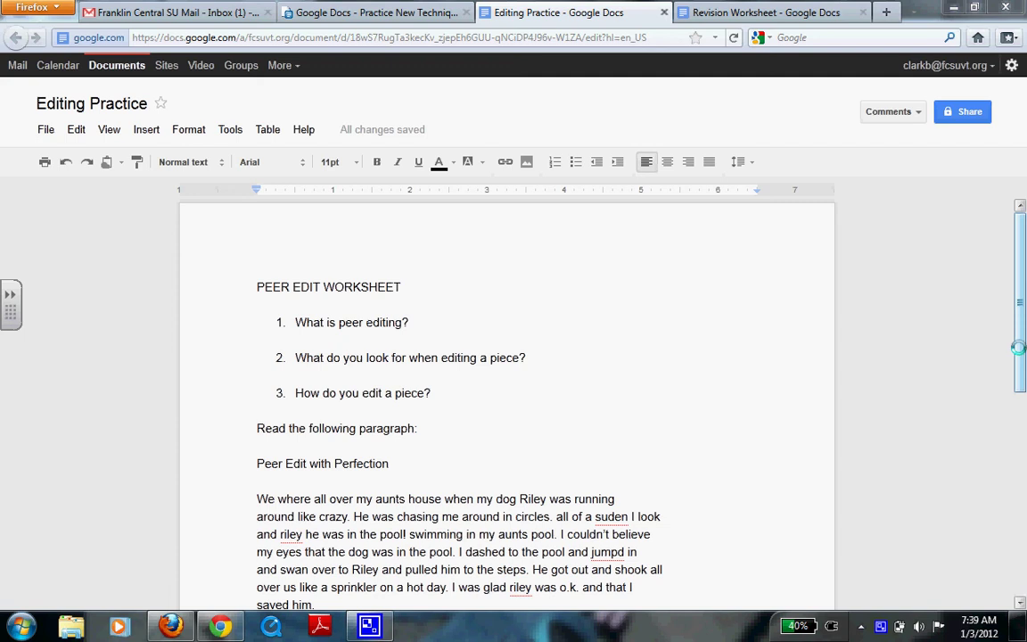
Look over the practice paragraph and place the cursor at compliment item 1
drag(1017, 348, 1017, 423)
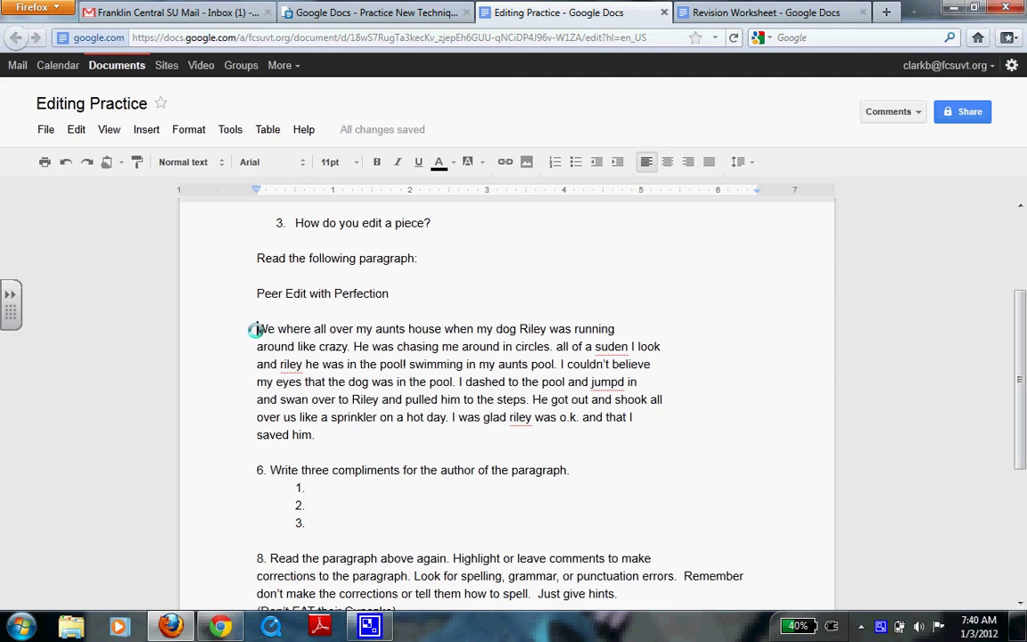
drag(256, 328, 318, 432)
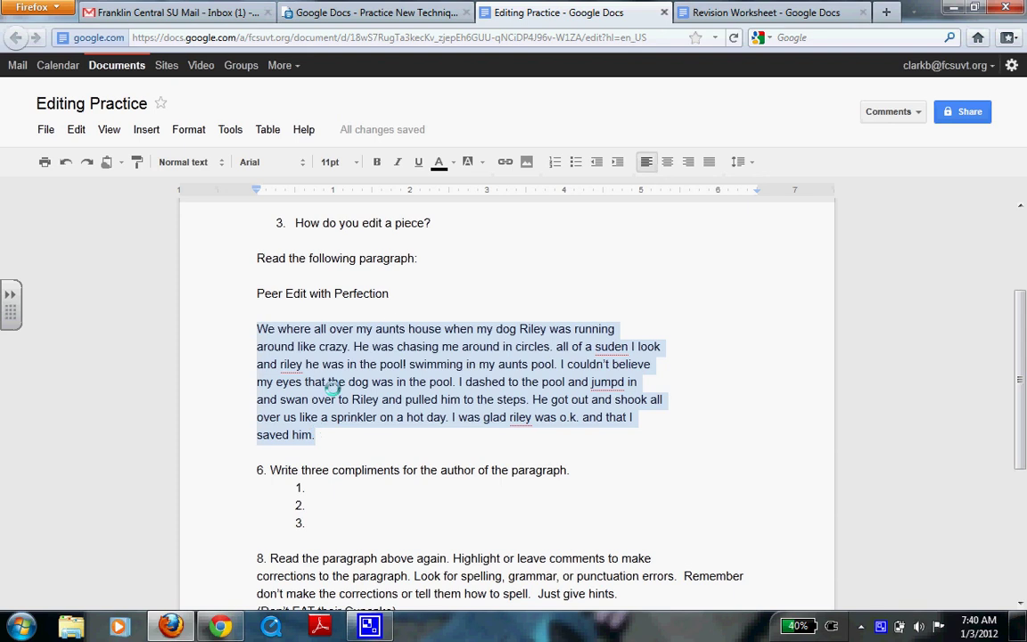
click(366, 372)
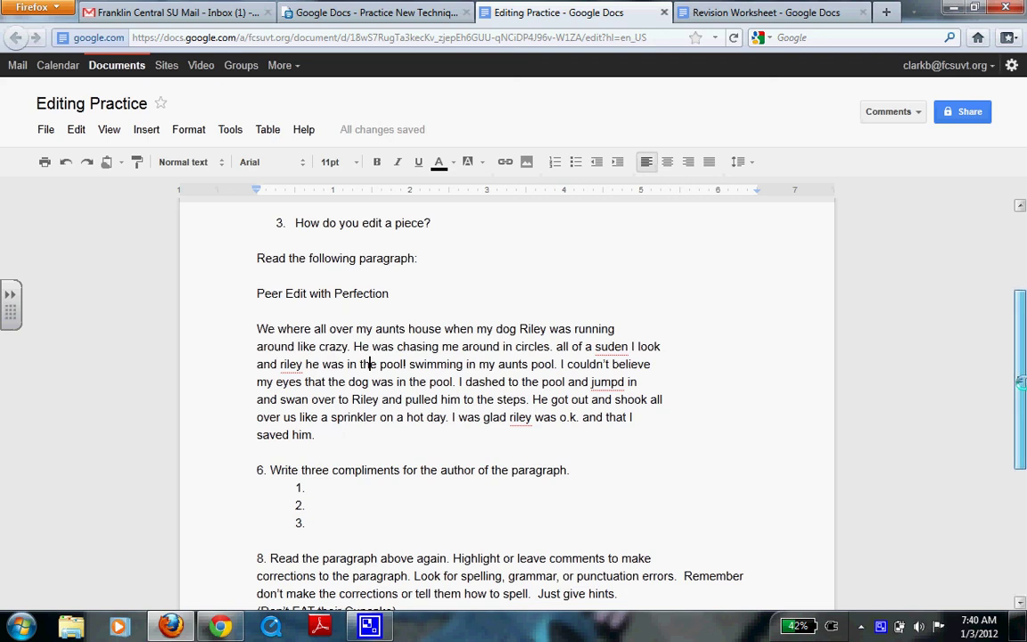
drag(1020, 381, 1020, 413)
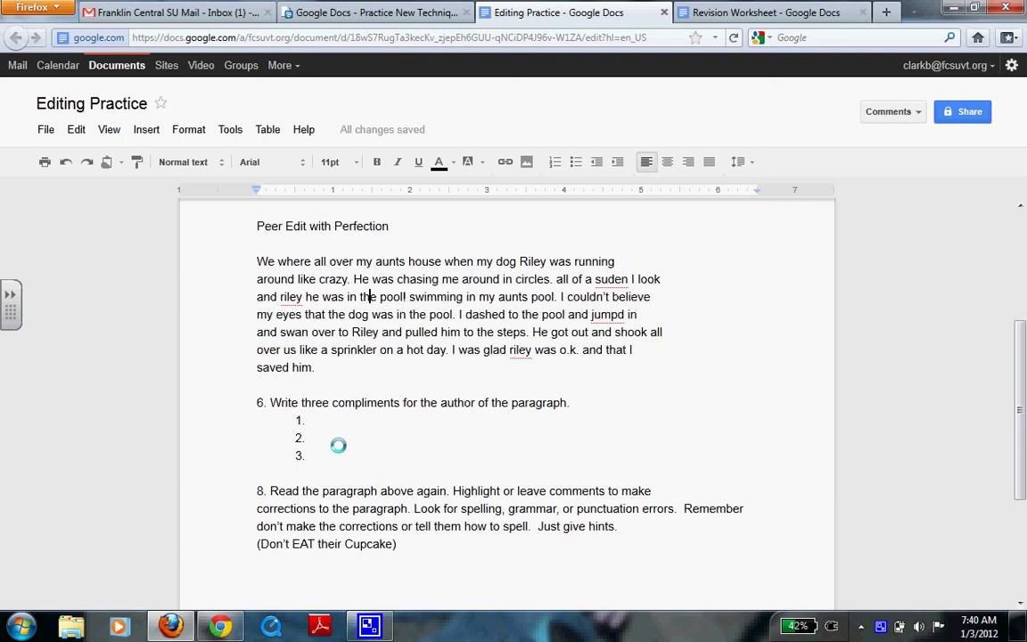
click(307, 420)
Comment on the opening "We" that the topic sentence lets the reader know where the story is headed
double_click(261, 263)
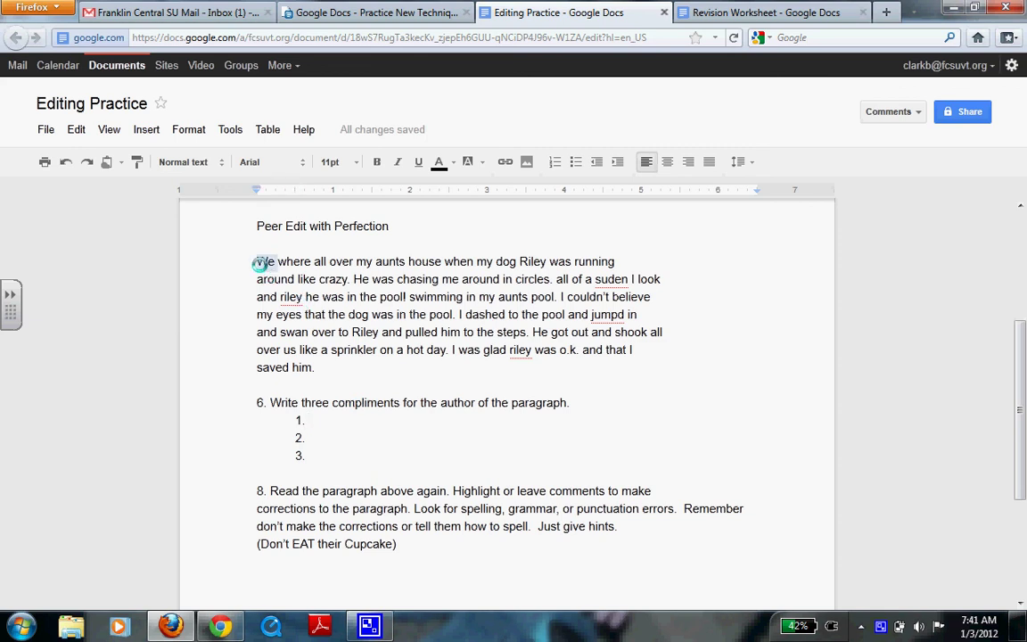
key(ctrl+alt+m)
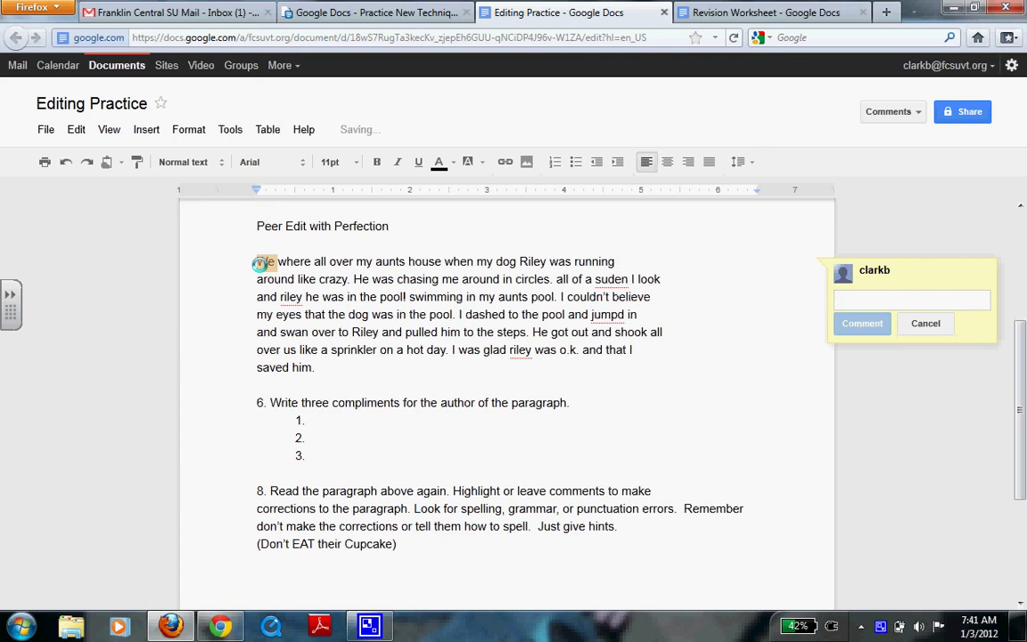
text(You)
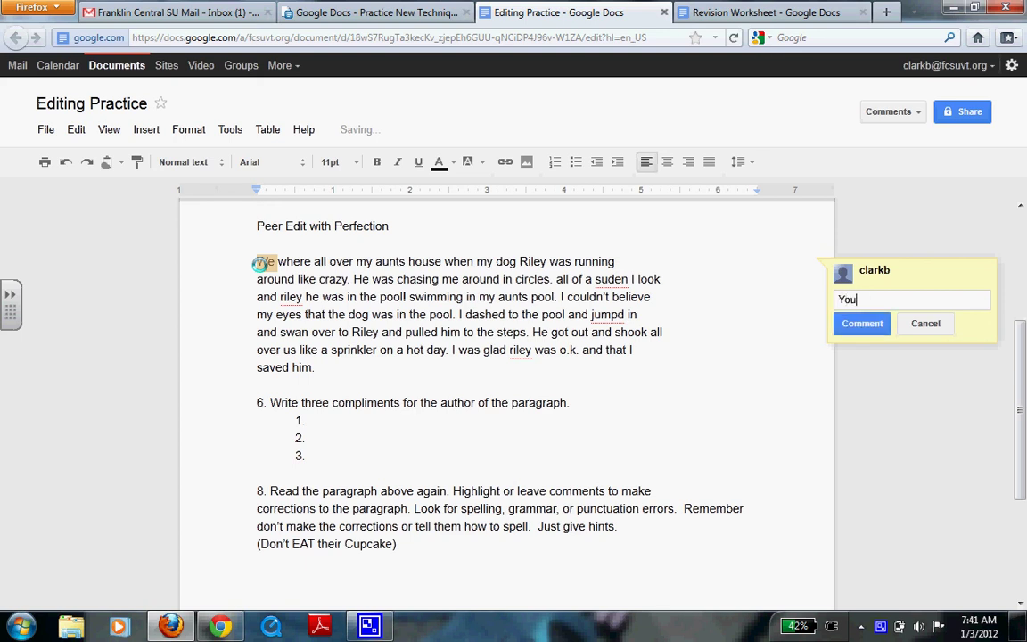
text(r topic rea)
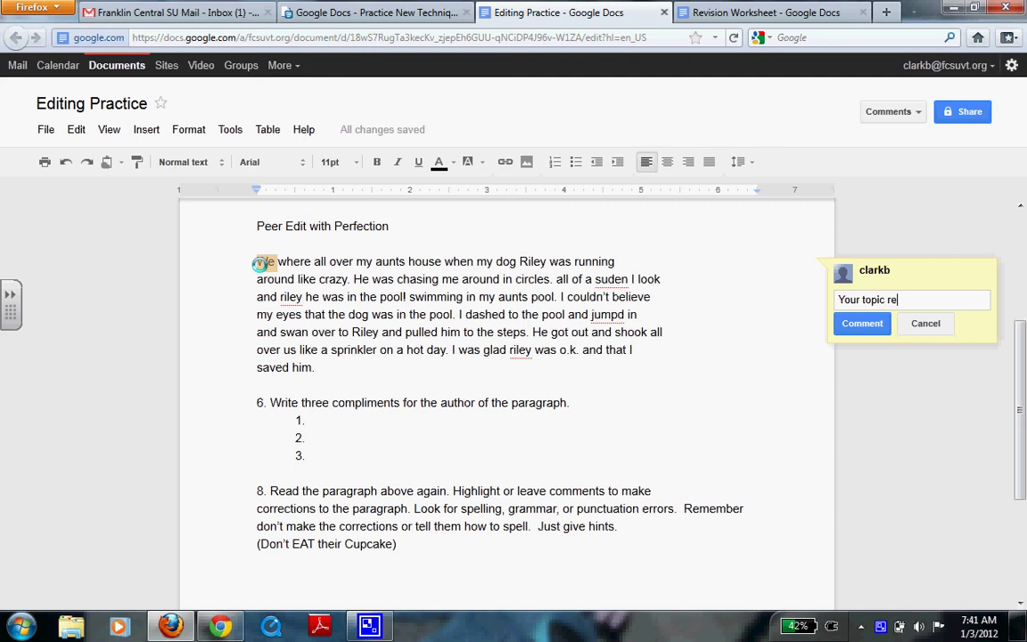
key(BackSpace)
key(BackSpace)
key(BackSpace)
text(sentence really lets me)
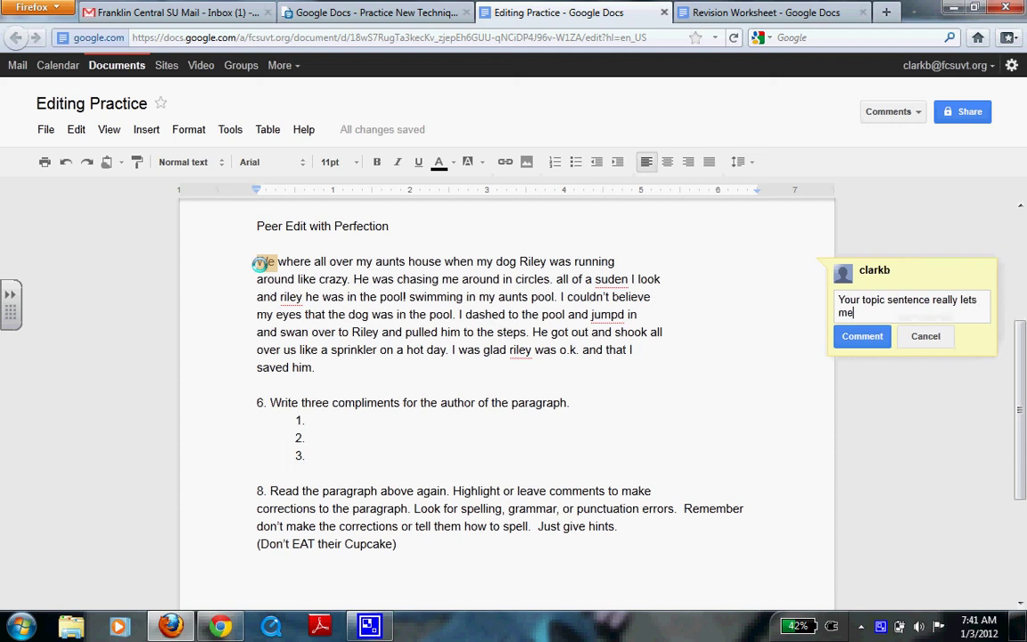
text( know what)
key(BackSpace)
key(BackSpace)
key(BackSpace)
key(BackSpace)
text(here th)
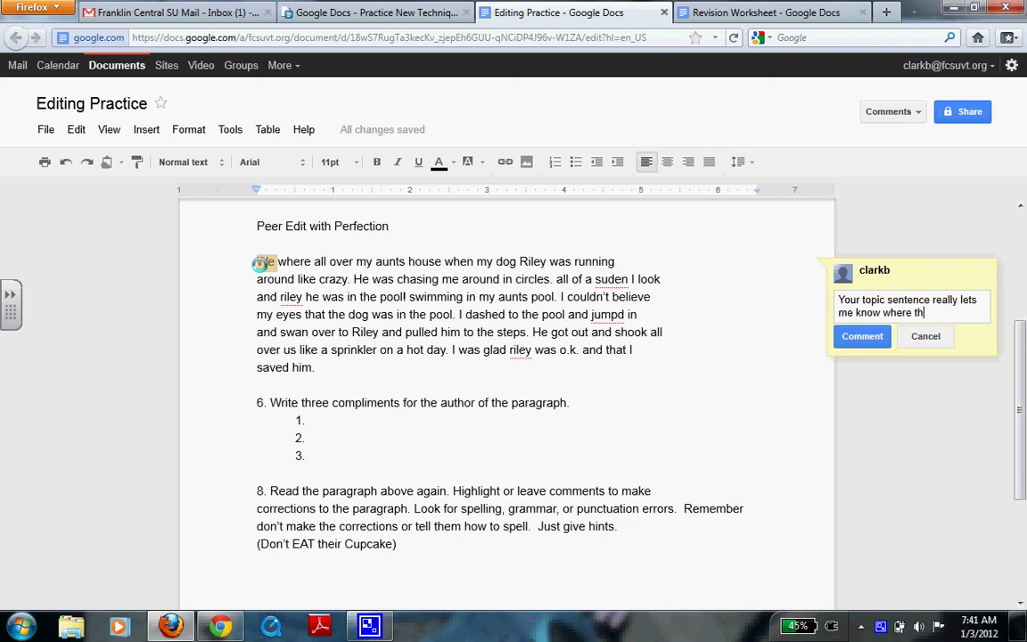
text(e story is)
text(headed.)
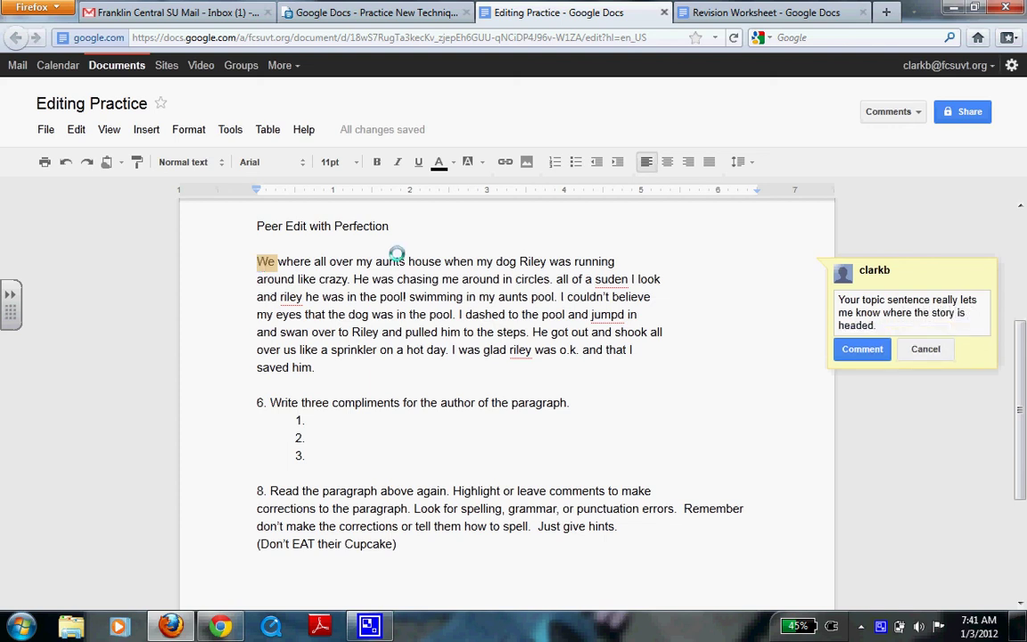
click(854, 349)
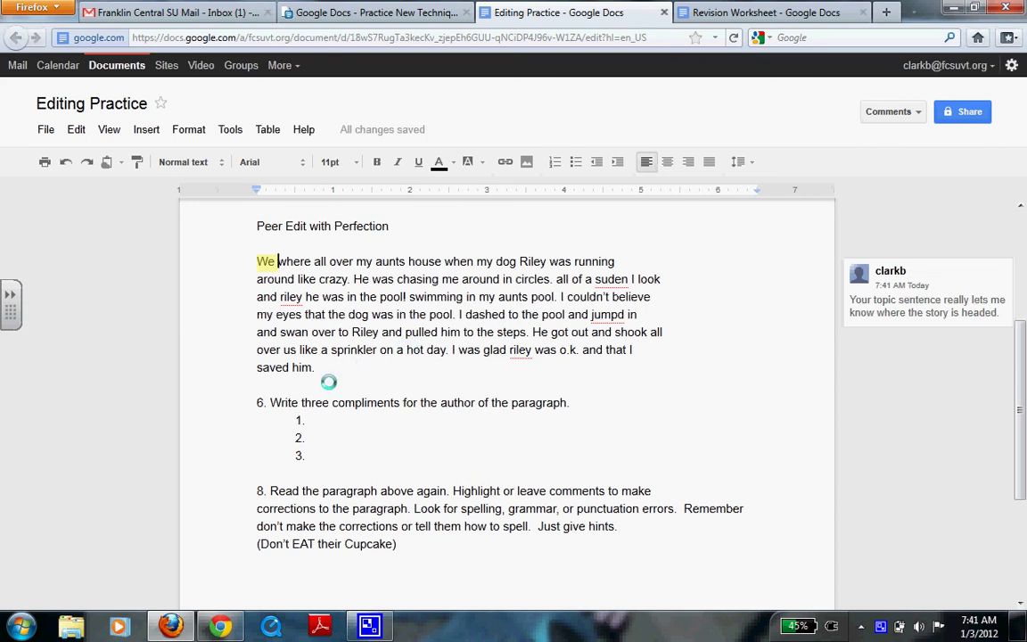
Comment on "chasing": "this word really shows me what was happening rather then telling."
double_click(414, 279)
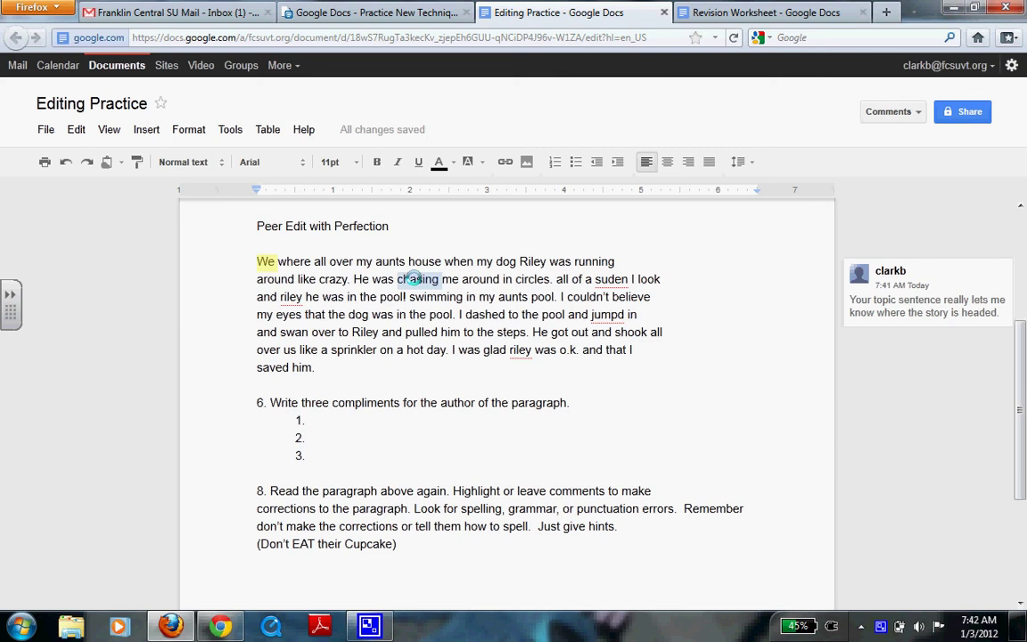
key(ctrl+alt+m)
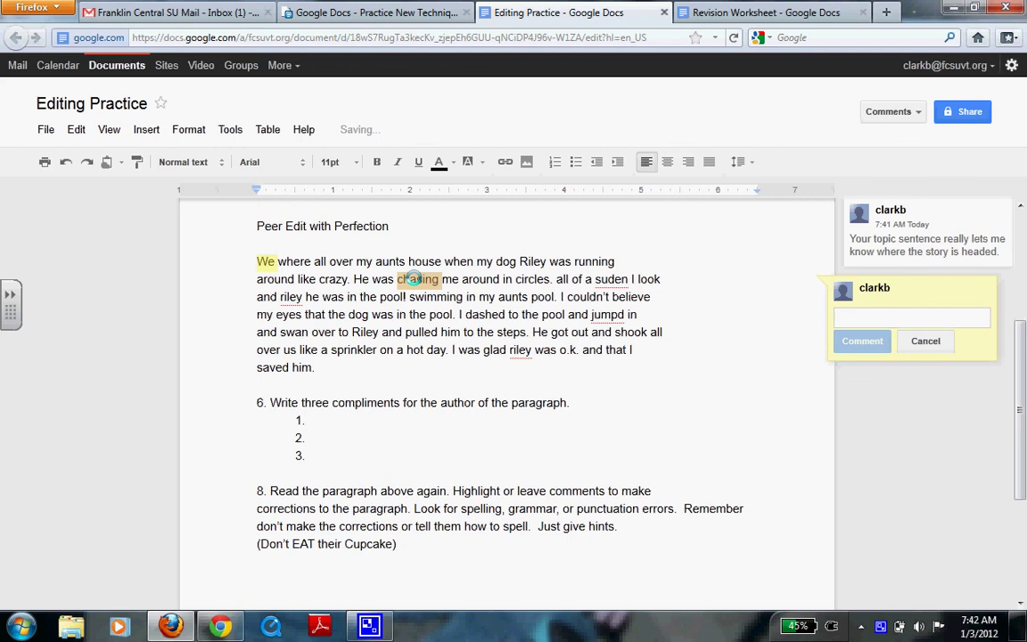
text(this wo)
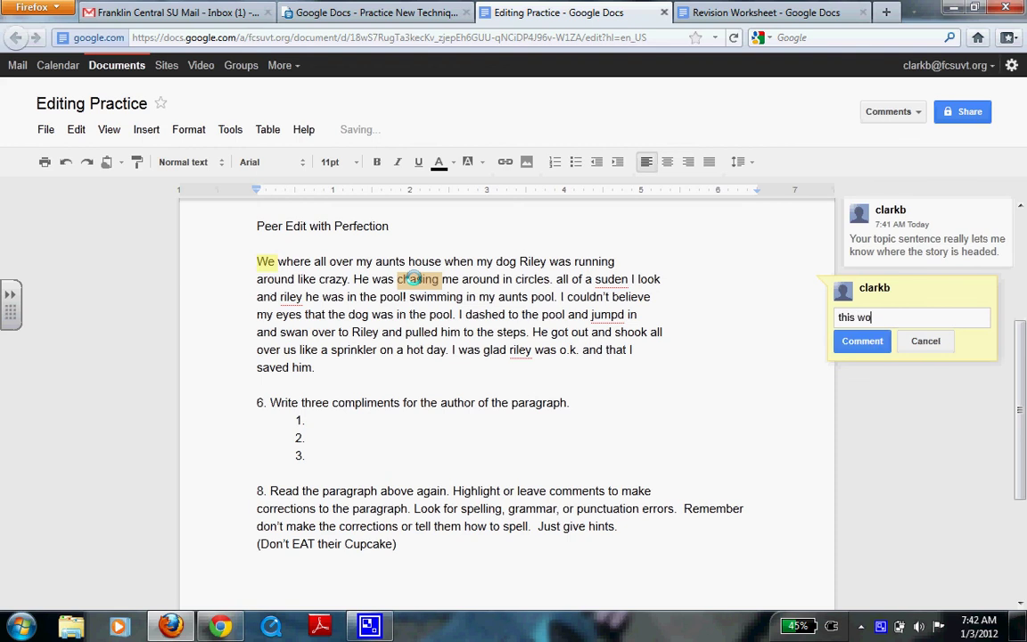
text(rd really)
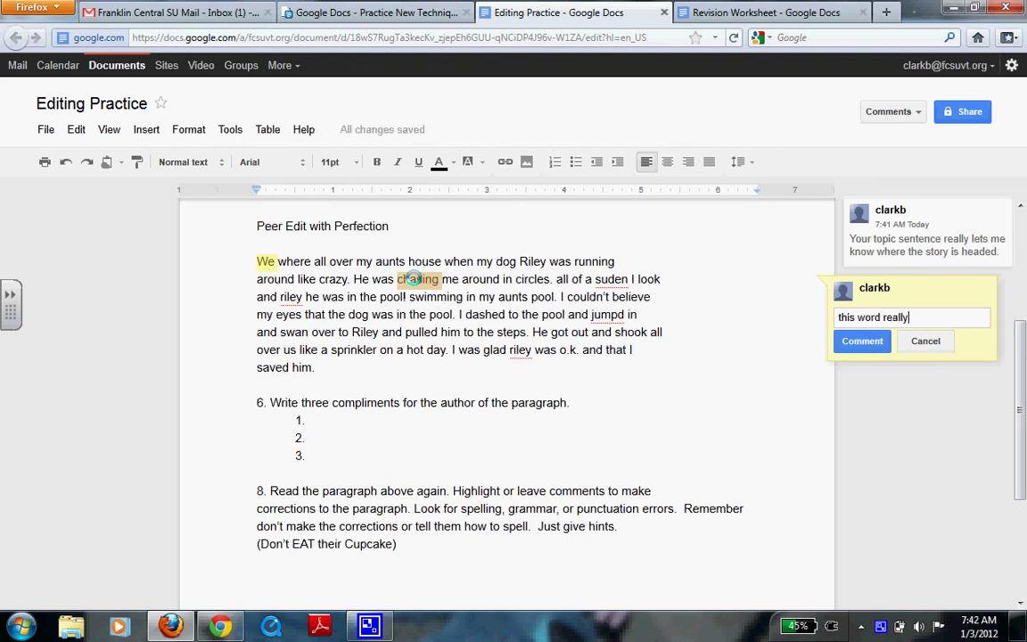
text( shows me what wha)
key(BackSpace)
key(BackSpace)
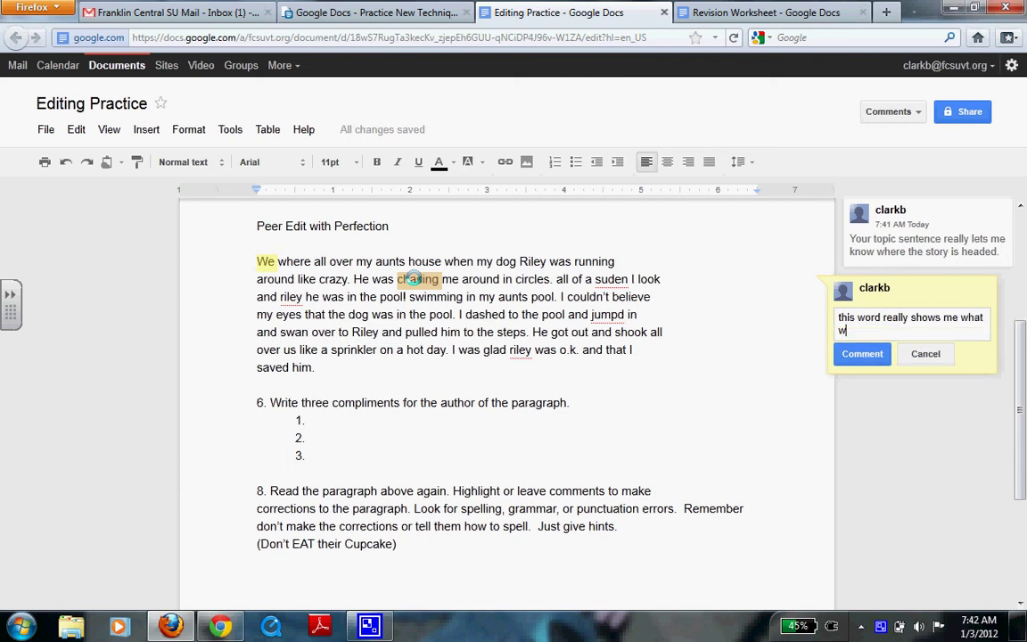
text(as happening rather then )
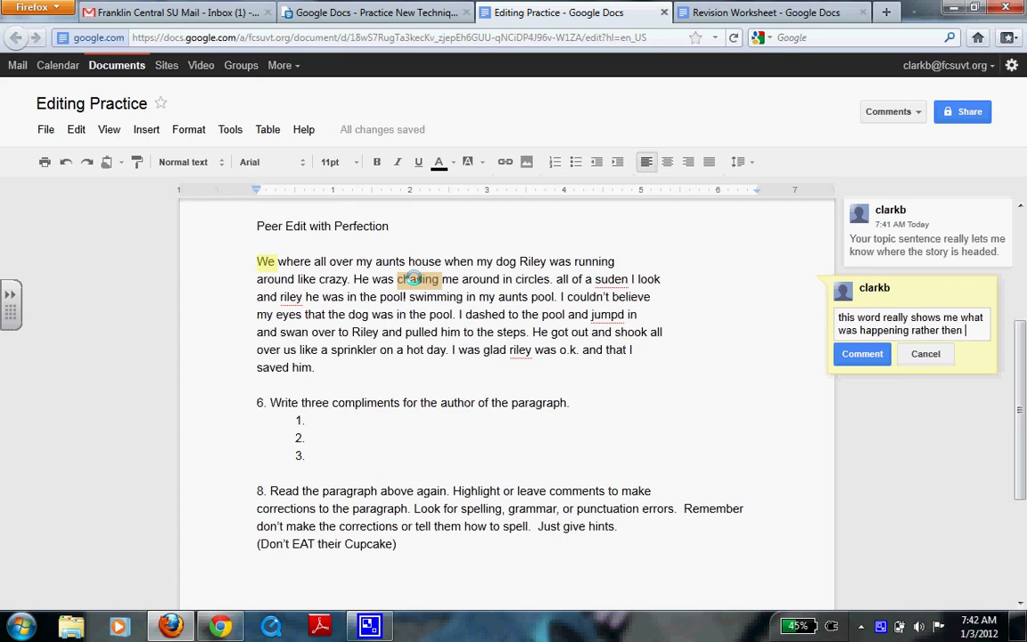
text(telling.)
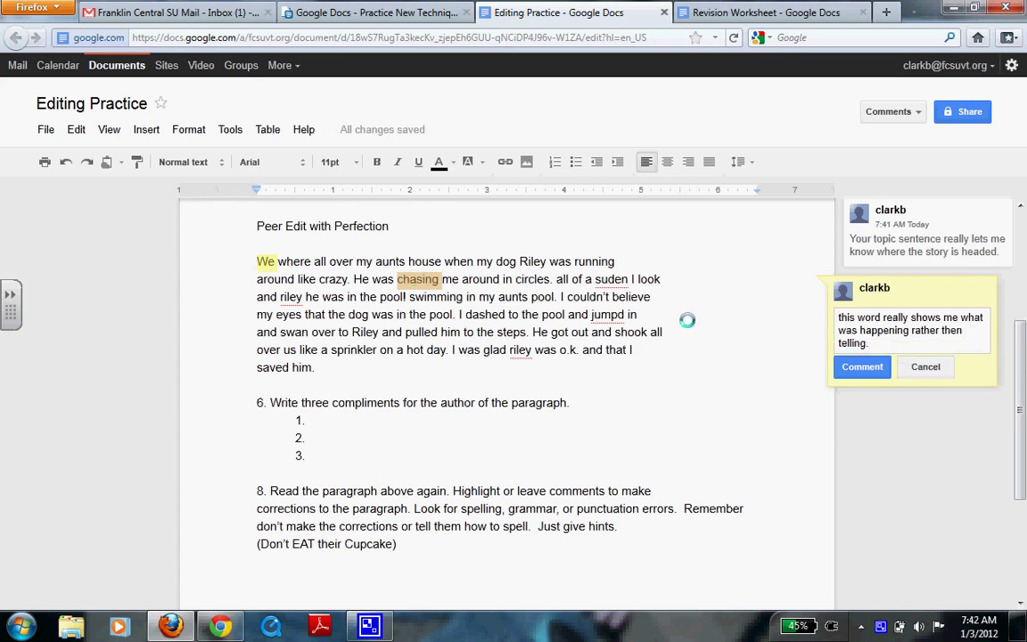
click(865, 366)
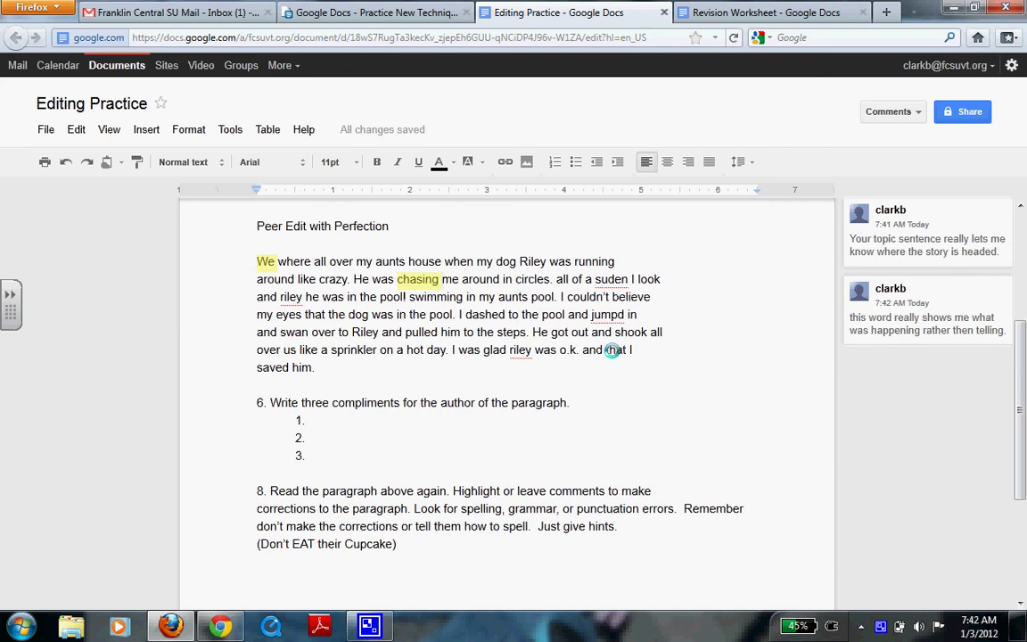
scroll(815, 430, up, 3)
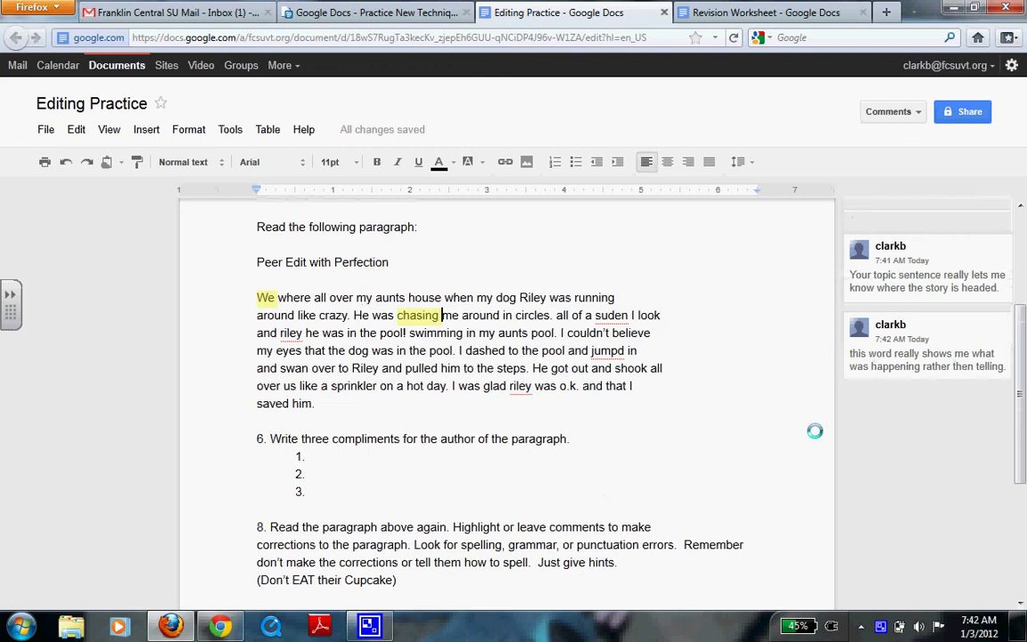
scroll(815, 431, up, 1)
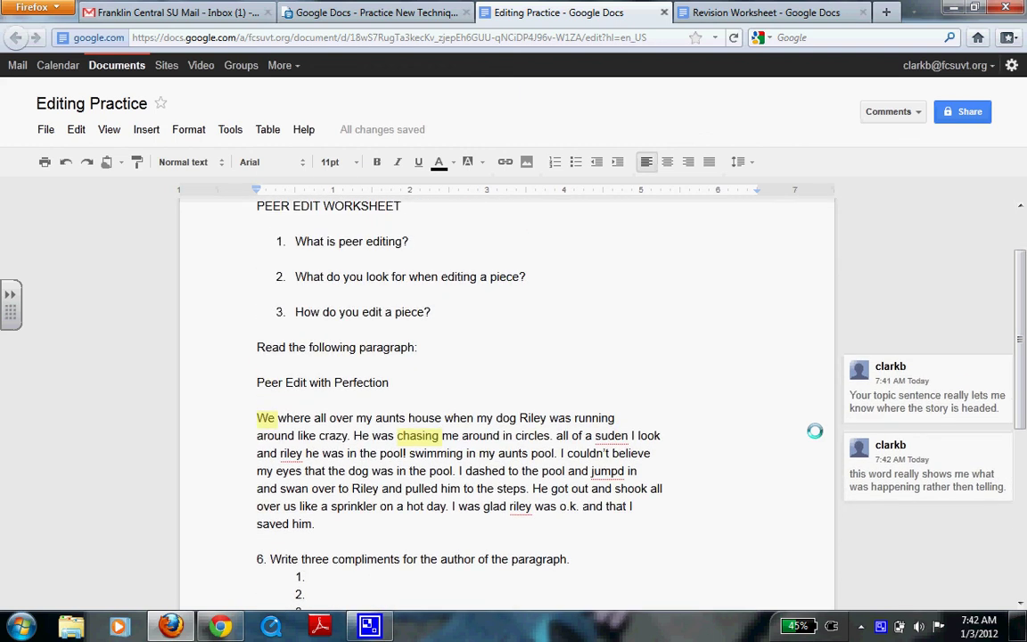
scroll(816, 431, down, 1)
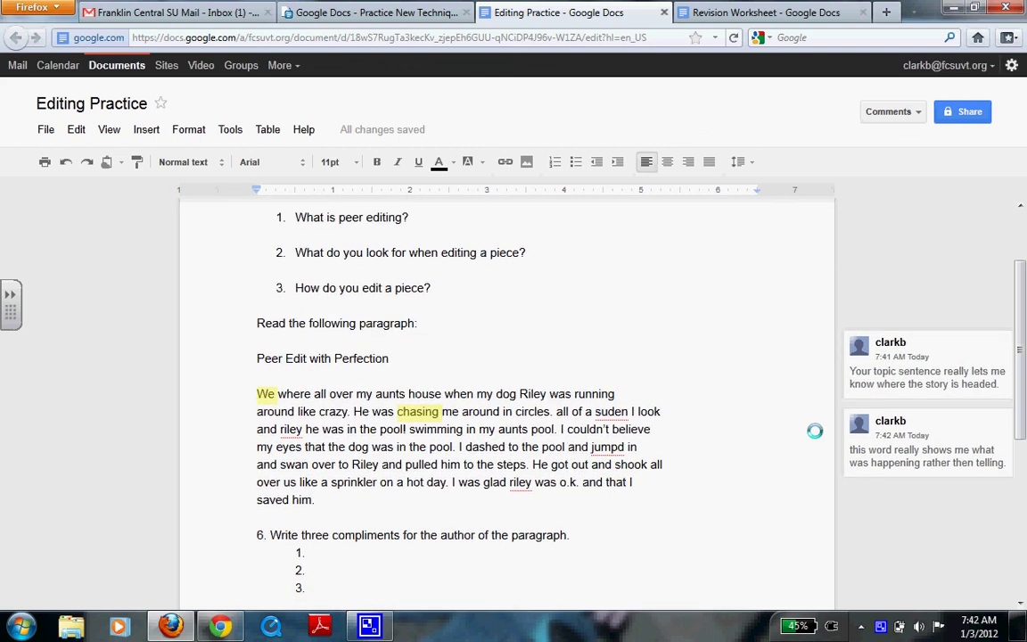
scroll(815, 431, down, 1)
scroll(534, 429, down, 1)
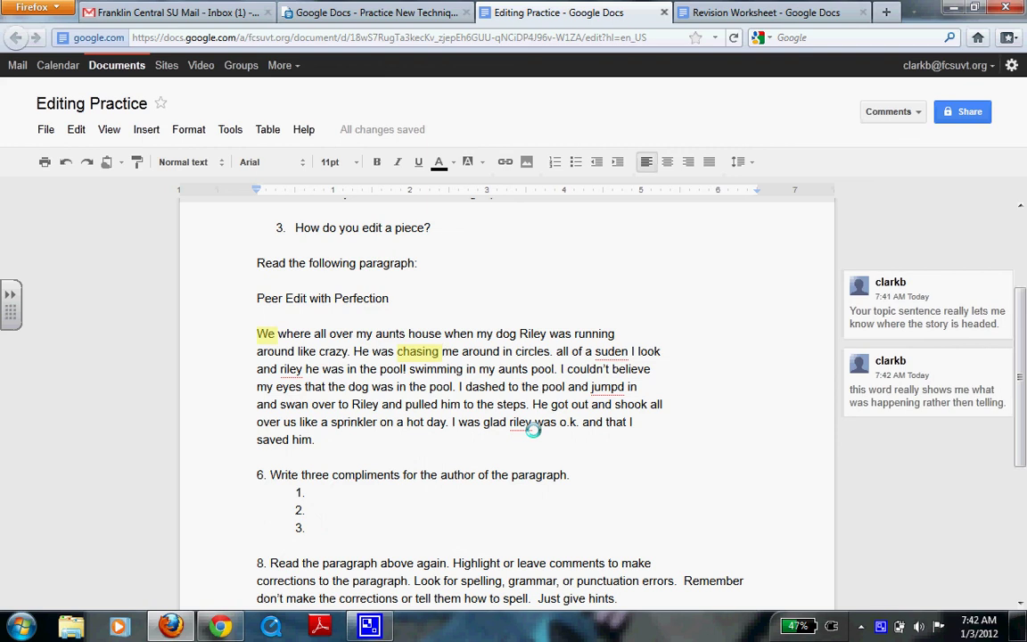
scroll(533, 429, down, 2)
scroll(533, 429, down, 1)
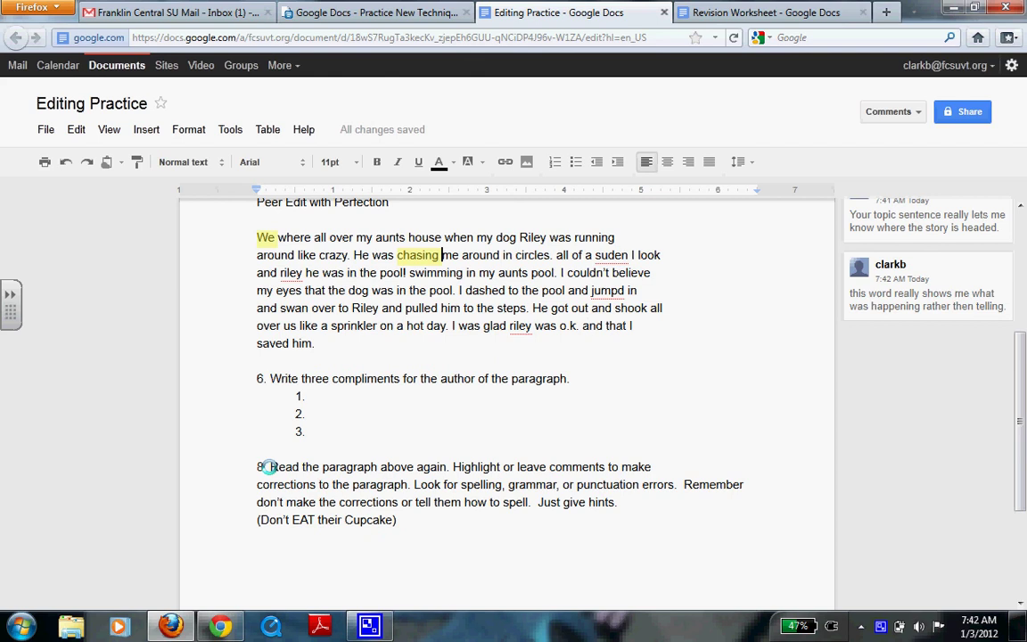
drag(270, 466, 415, 521)
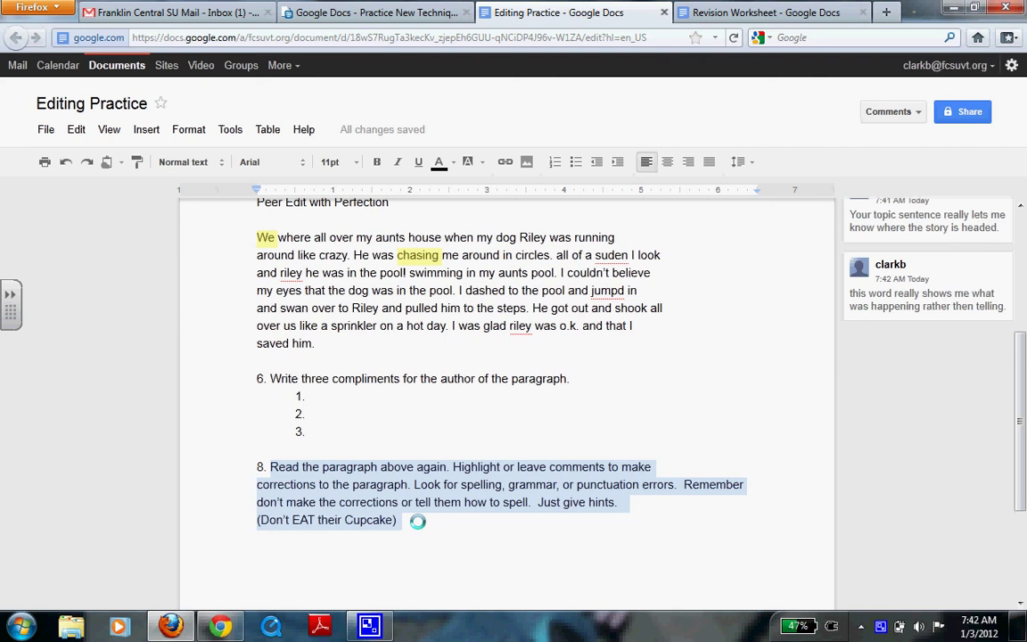
click(417, 521)
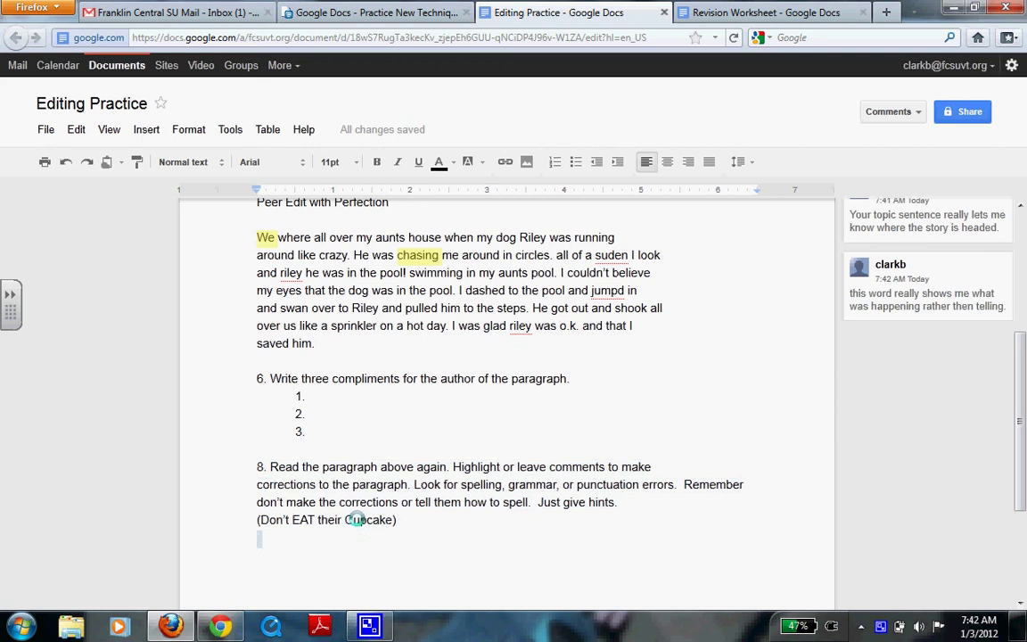
triple_click(355, 519)
double_click(356, 519)
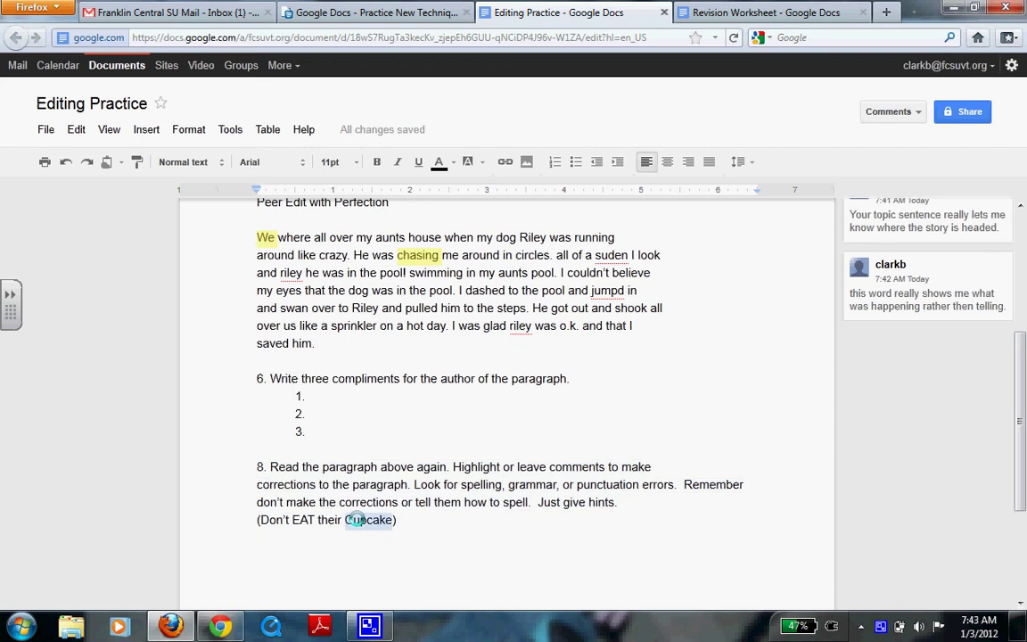